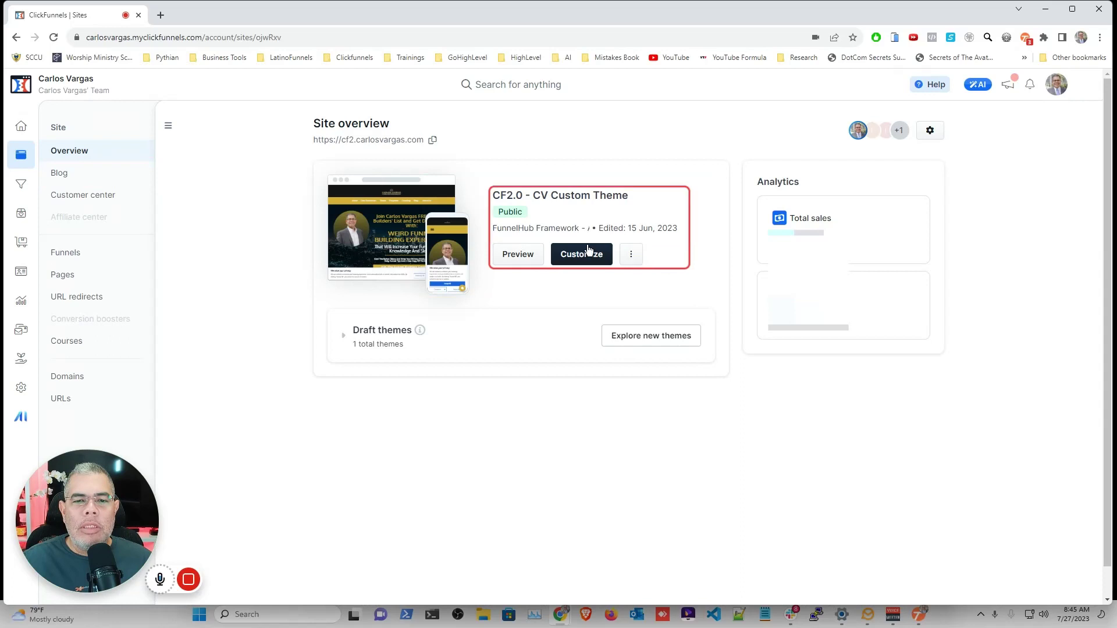
Check the CF2.0 - CV Custom Theme's advanced settings for home template cv-homepage-theme, then close them
click(632, 258)
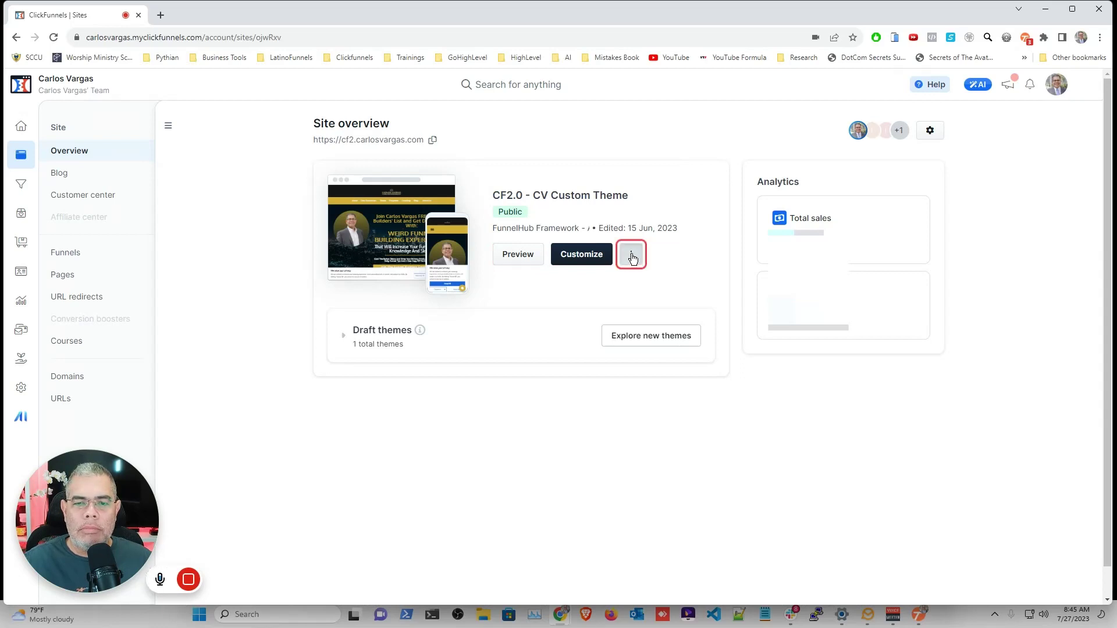
click(631, 254)
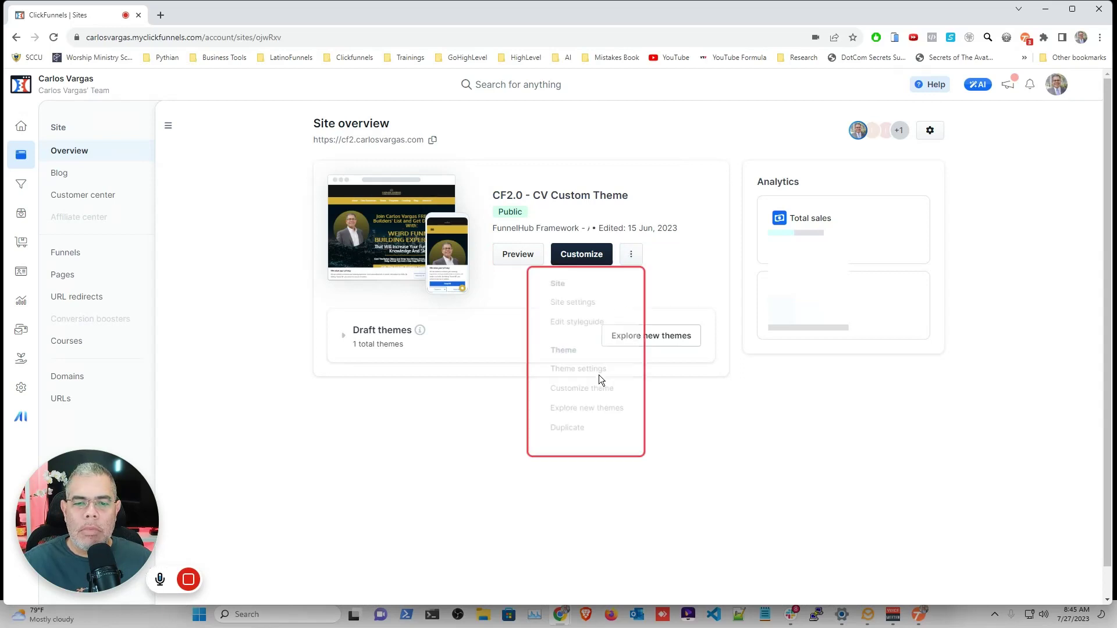
click(631, 260)
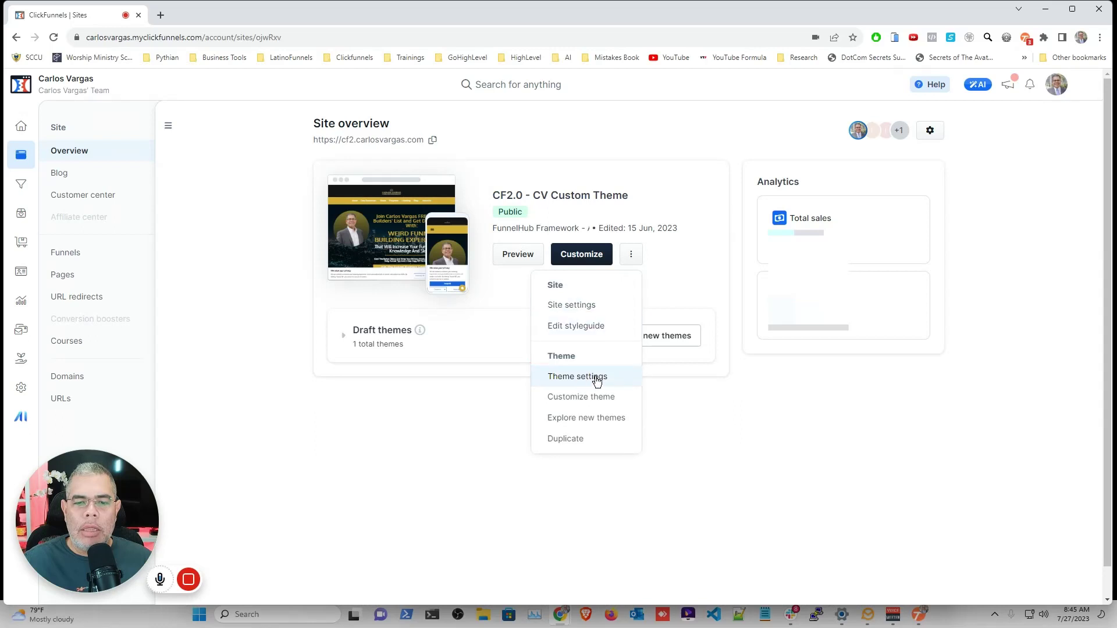
click(594, 378)
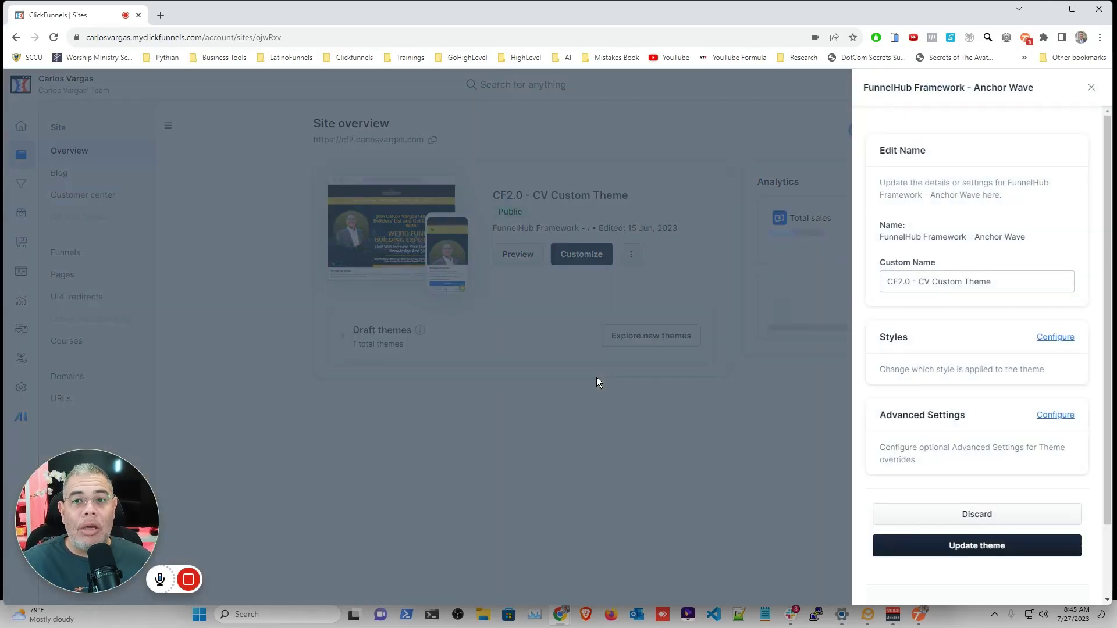
click(1065, 415)
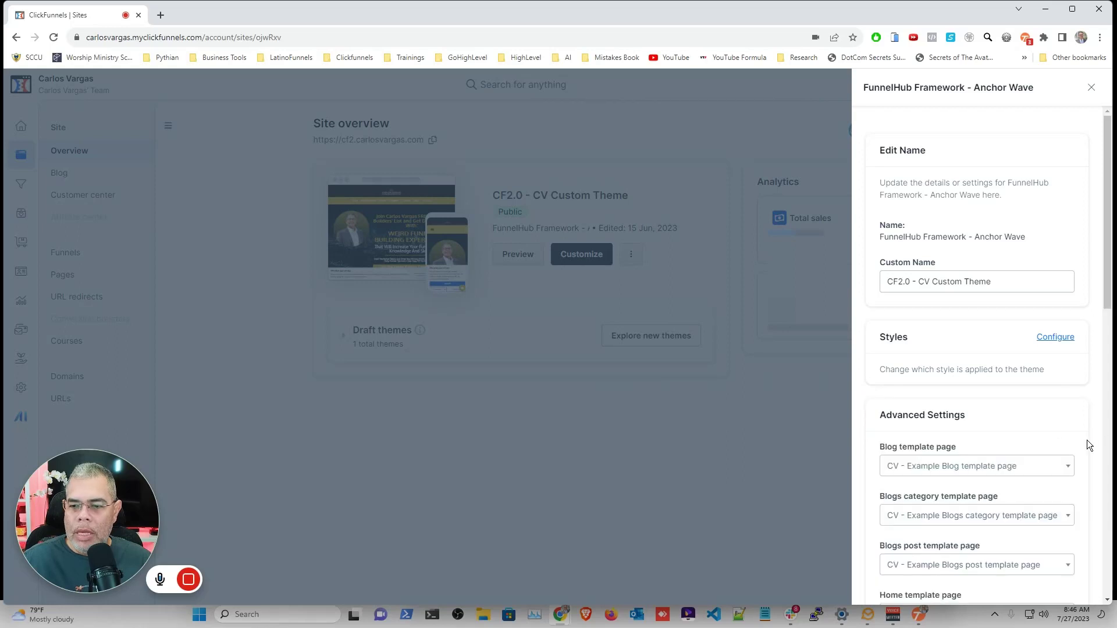
scroll(1086, 439, down, 3)
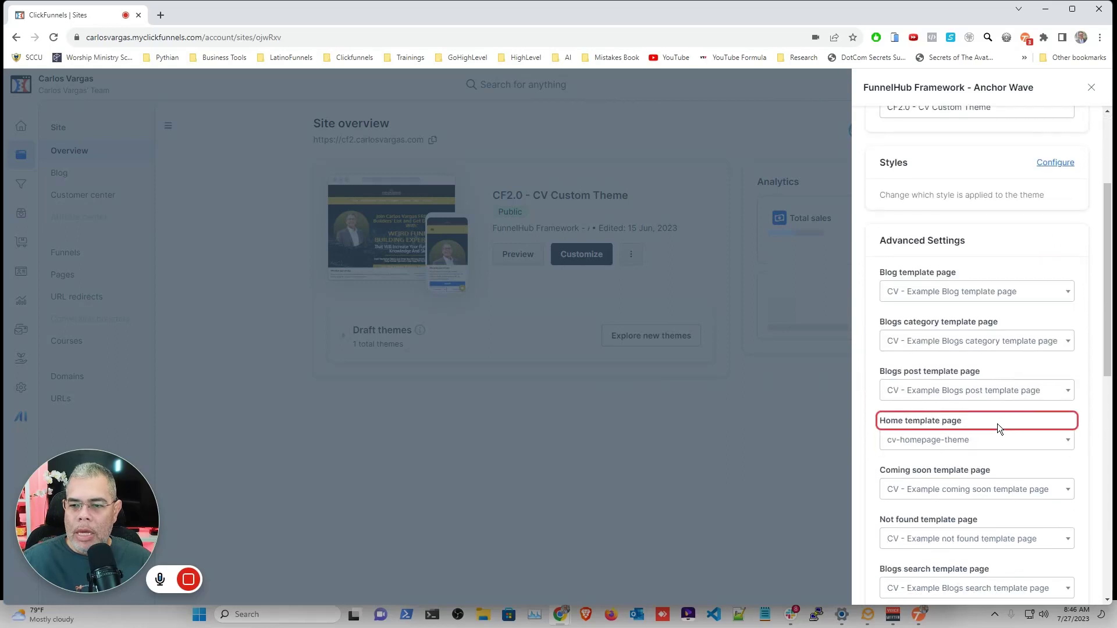
click(1091, 91)
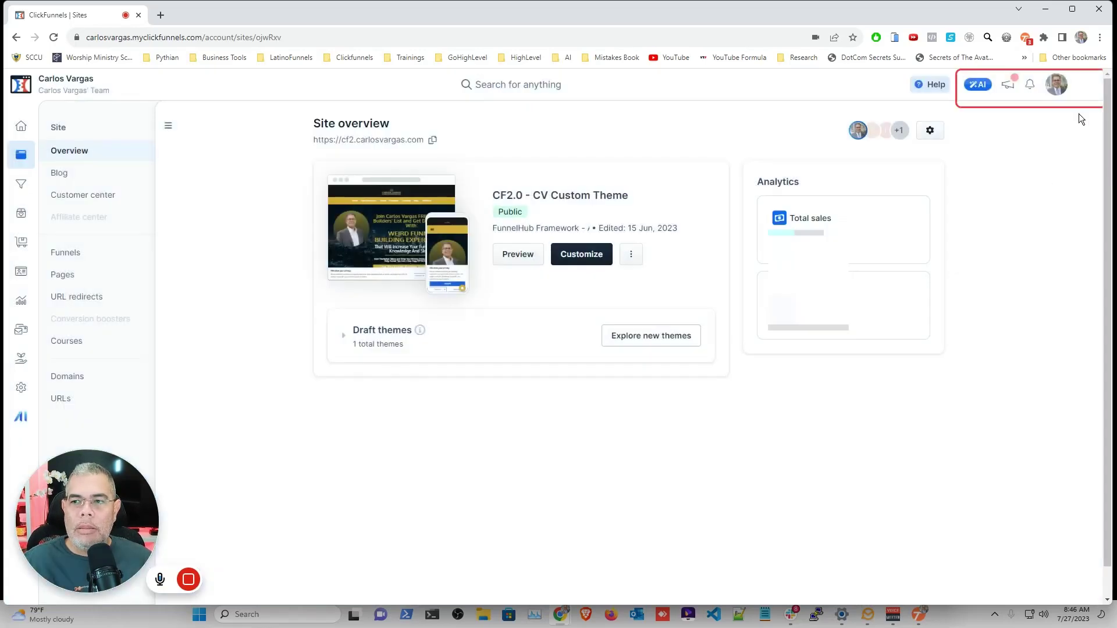
Start a new Marketing workflow named 'Funnel Hub - Optin Workflow'
click(21, 332)
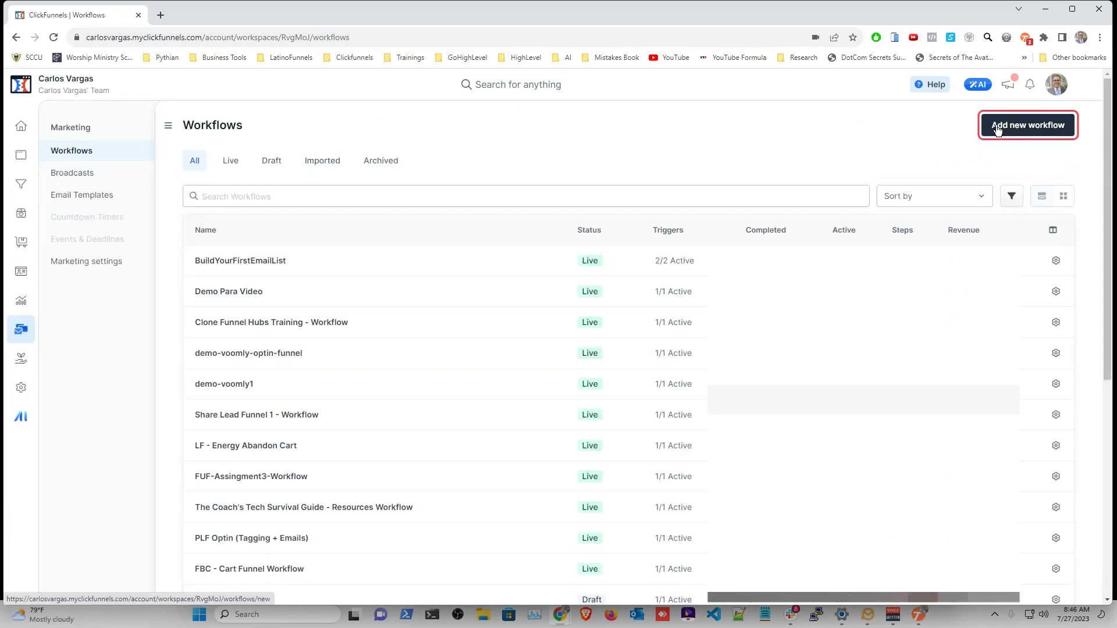
click(1039, 130)
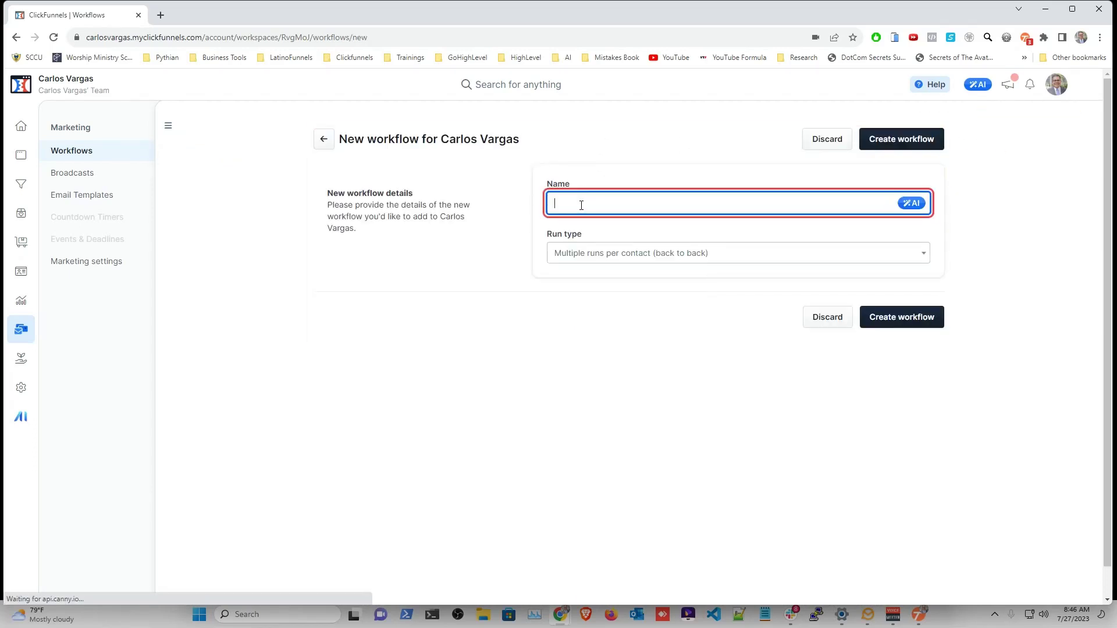
text(Funnel)
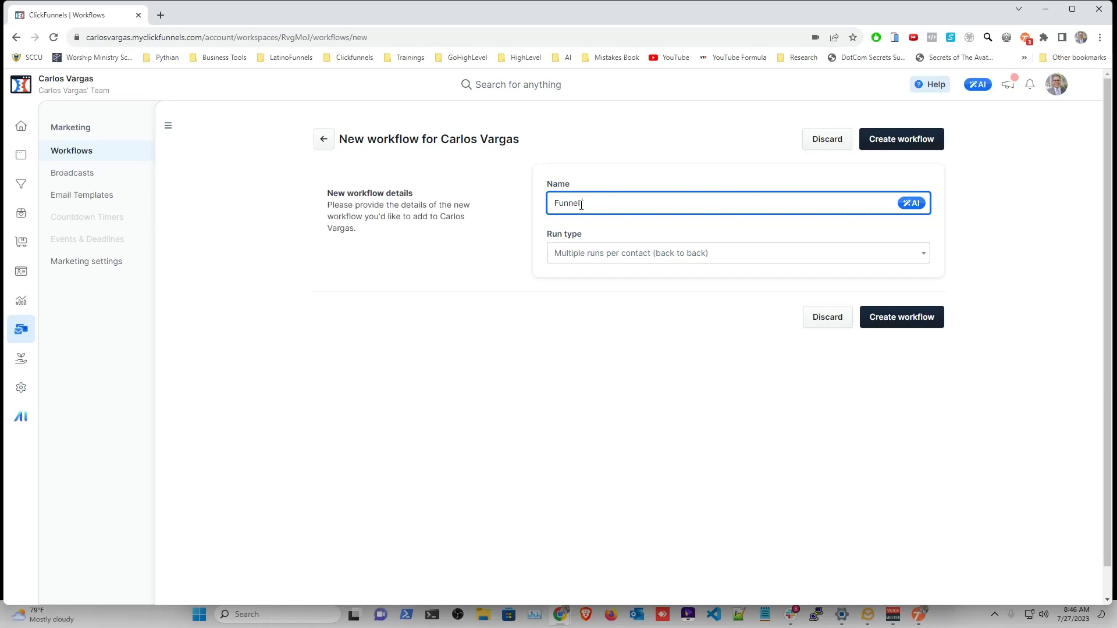
text(Hub - Optin Workflow)
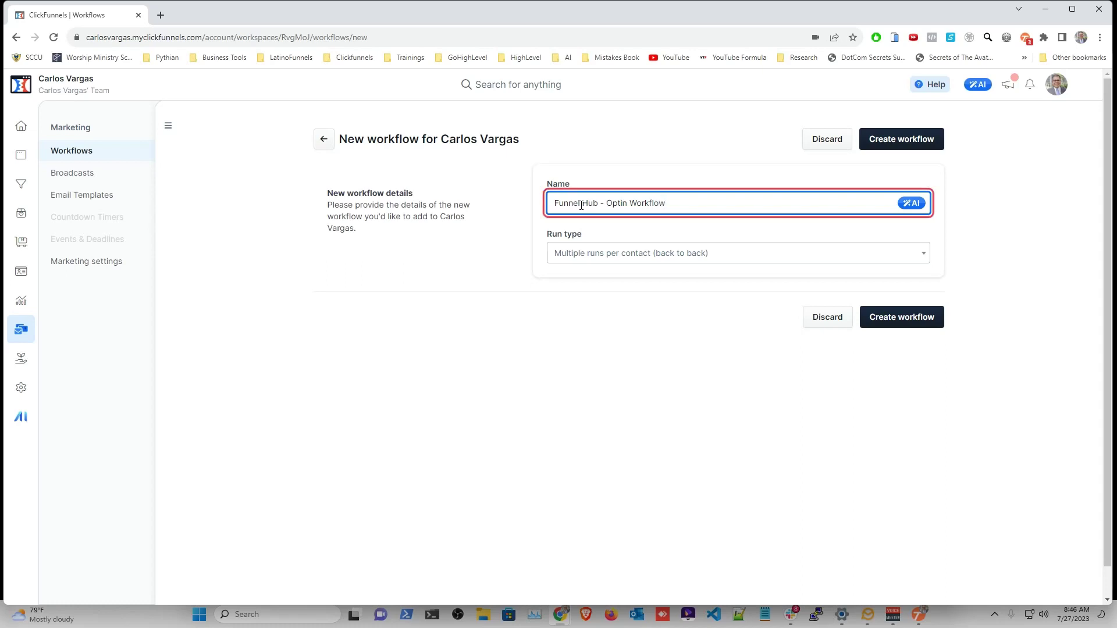
click(581, 205)
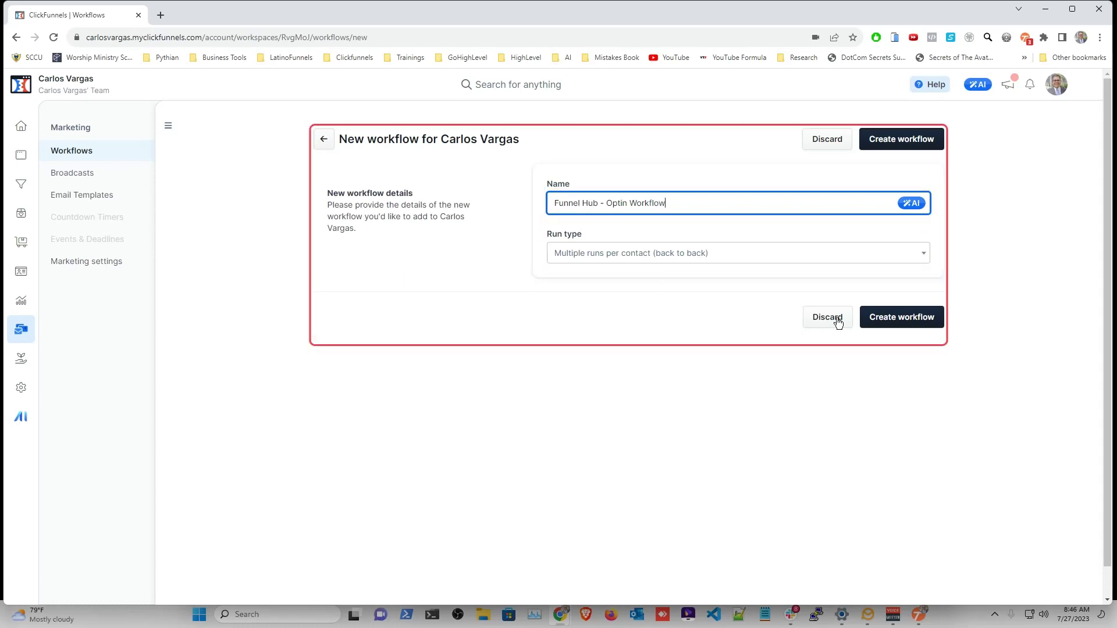
Create the workflow and open the Add a Trigger form from its empty trigger
click(909, 320)
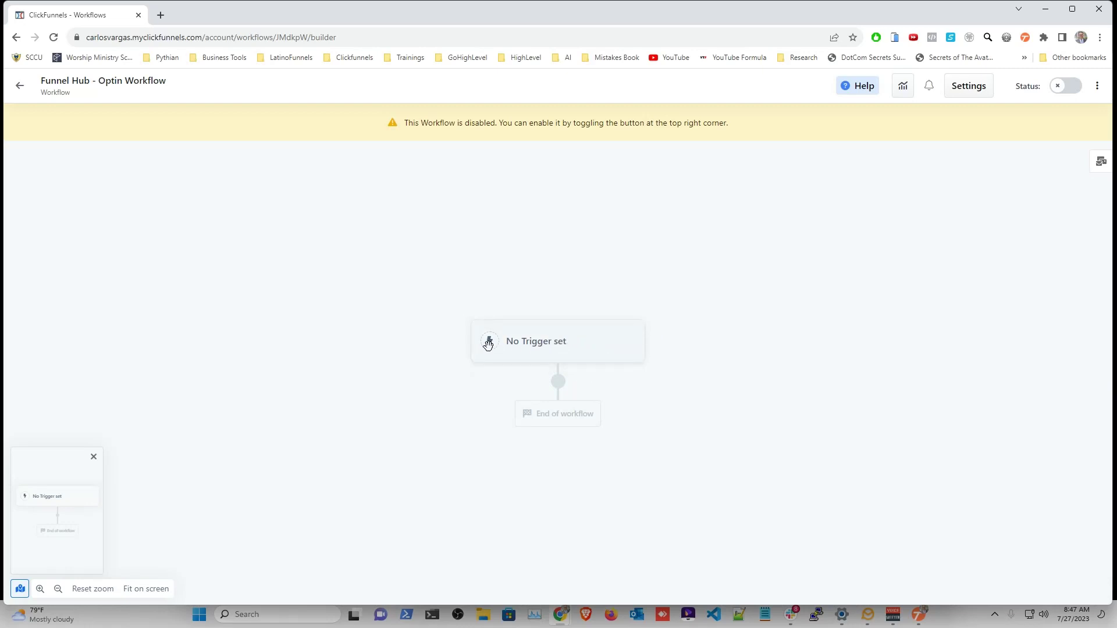
click(545, 341)
click(619, 348)
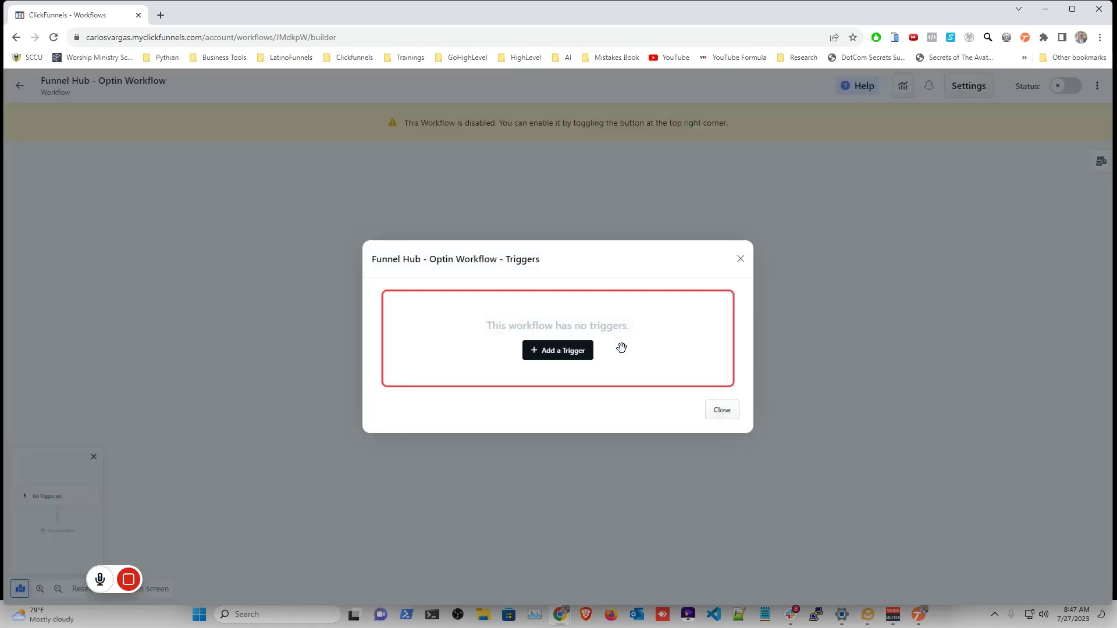
click(562, 356)
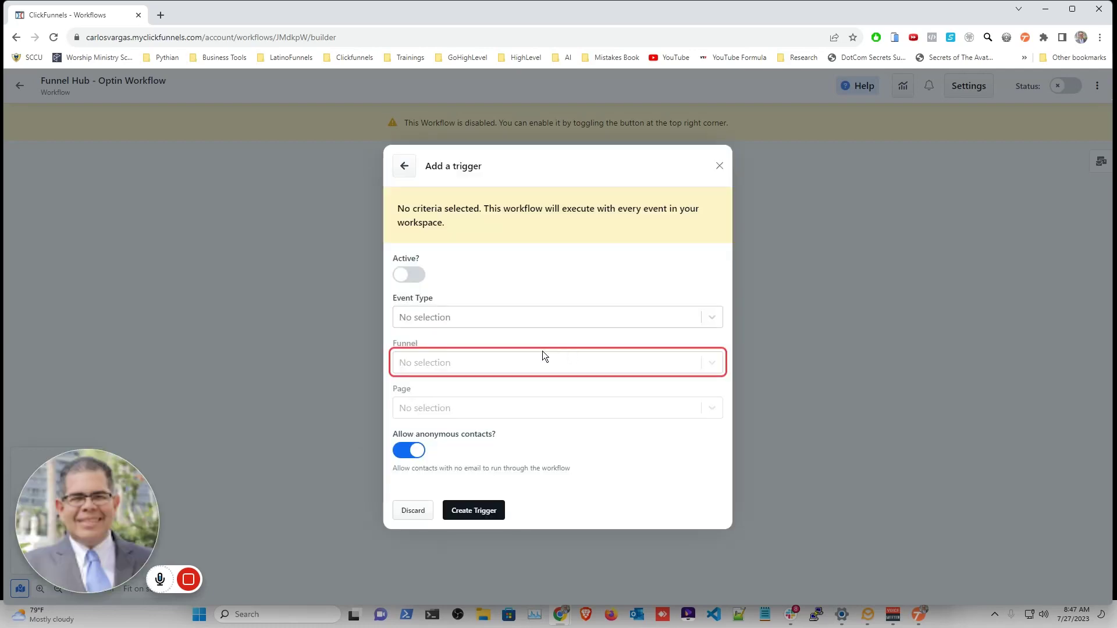
Toggle the trigger's Active switch and set its event type to Opt-In
click(415, 276)
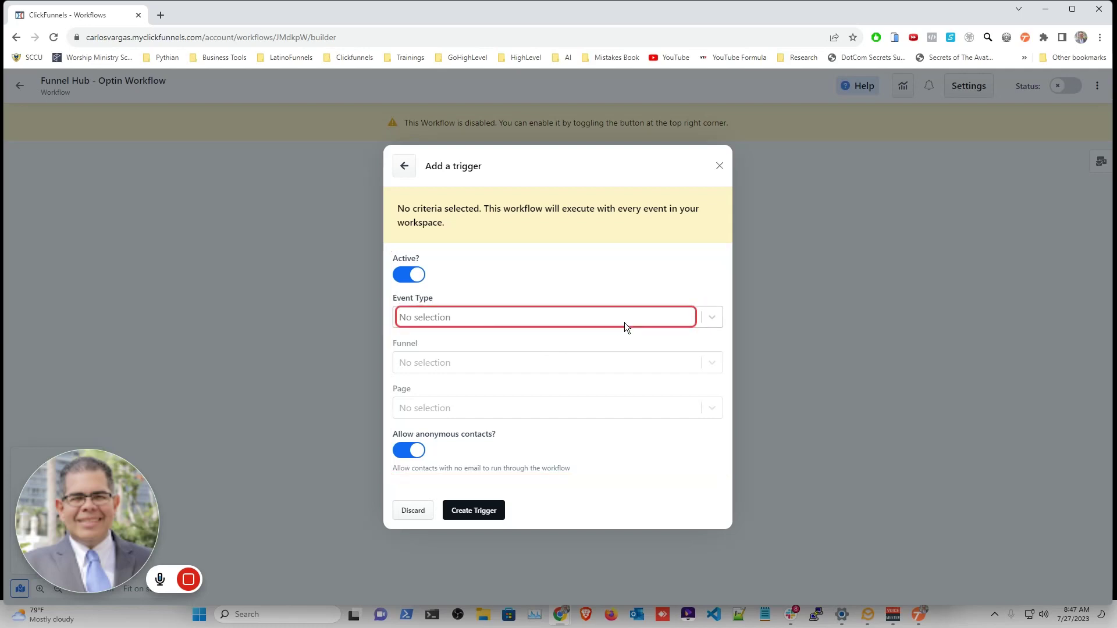
click(713, 319)
click(713, 317)
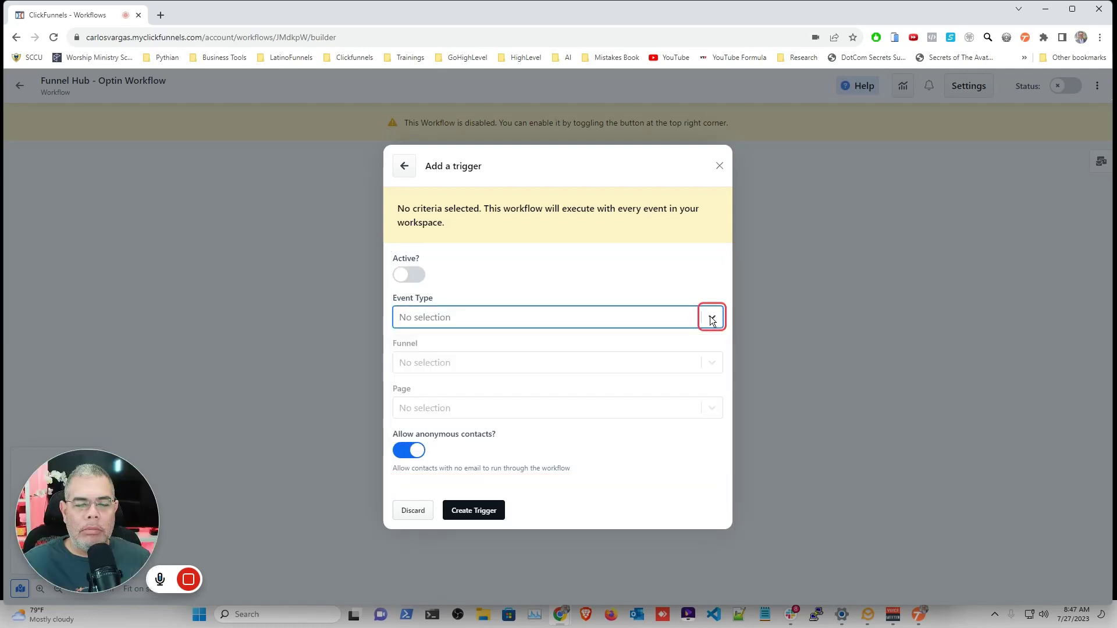
click(712, 319)
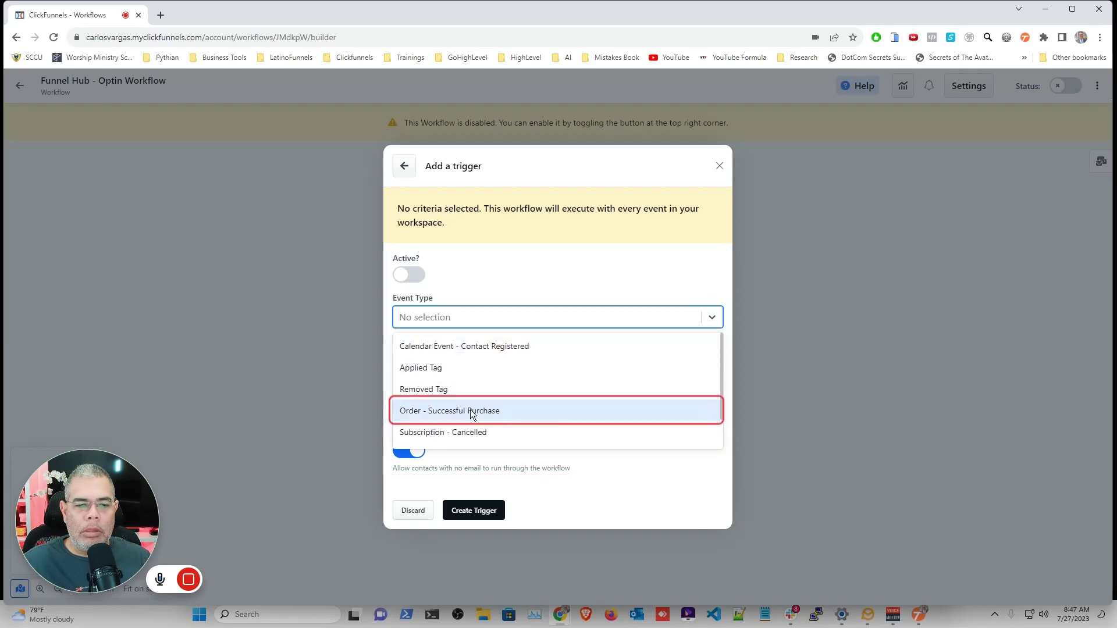
scroll(472, 413, down, 1)
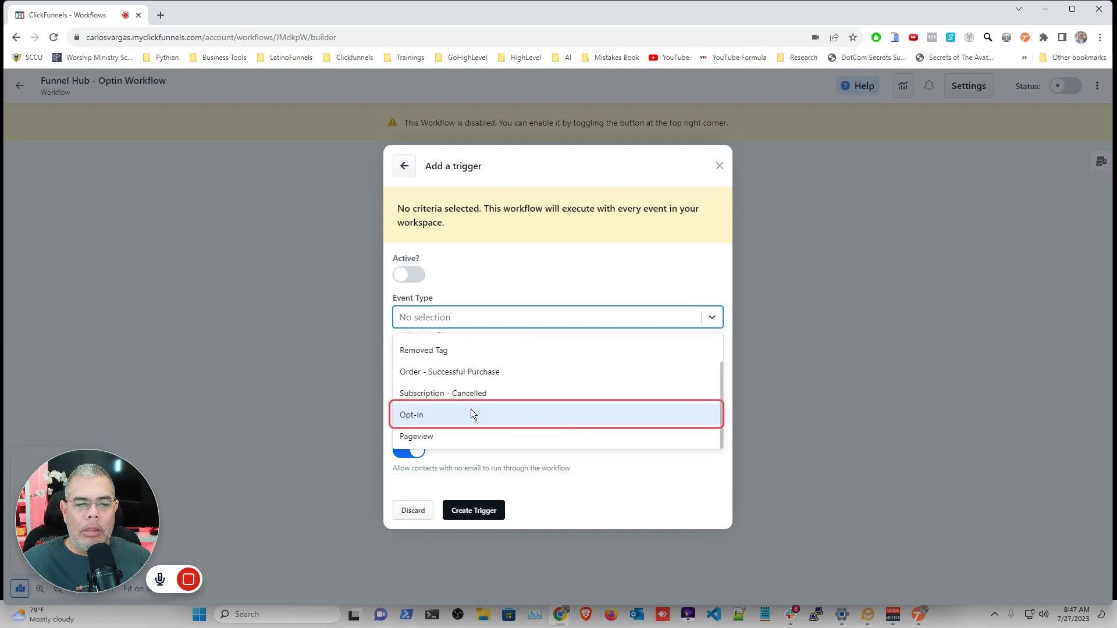
click(426, 414)
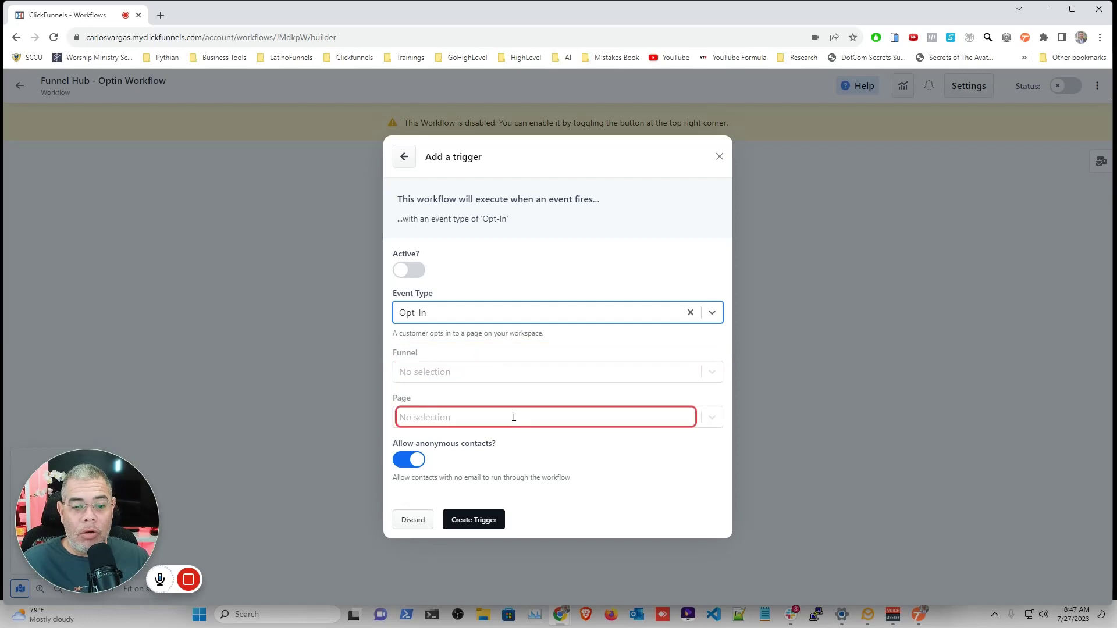
click(715, 416)
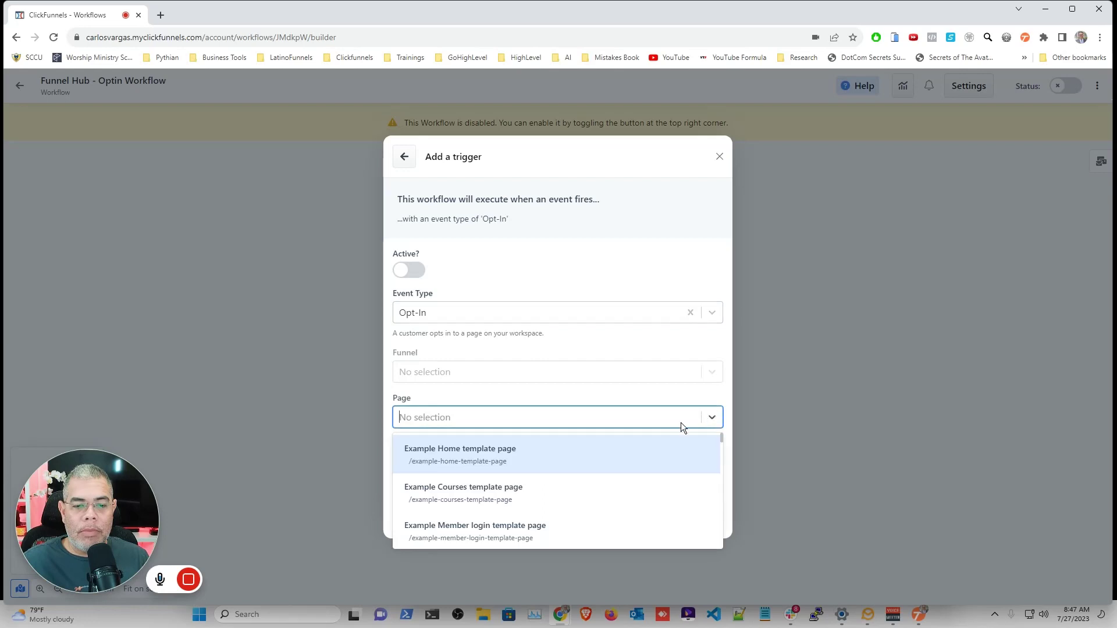
Limit the trigger to page cv-homepage-theme, make it active, and save it
click(546, 417)
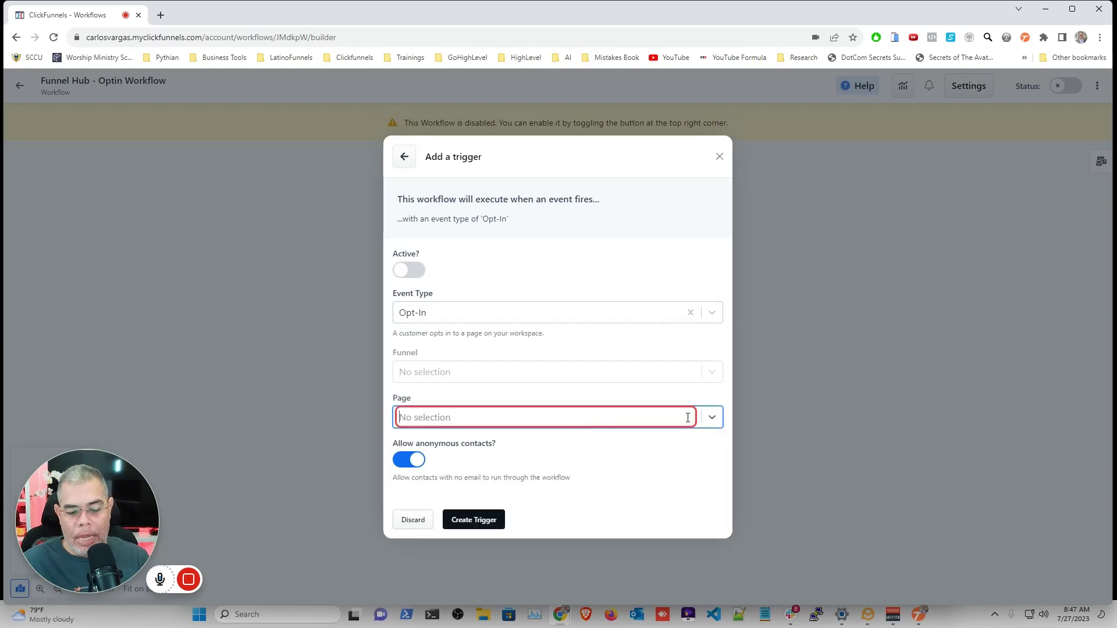
text(cv)
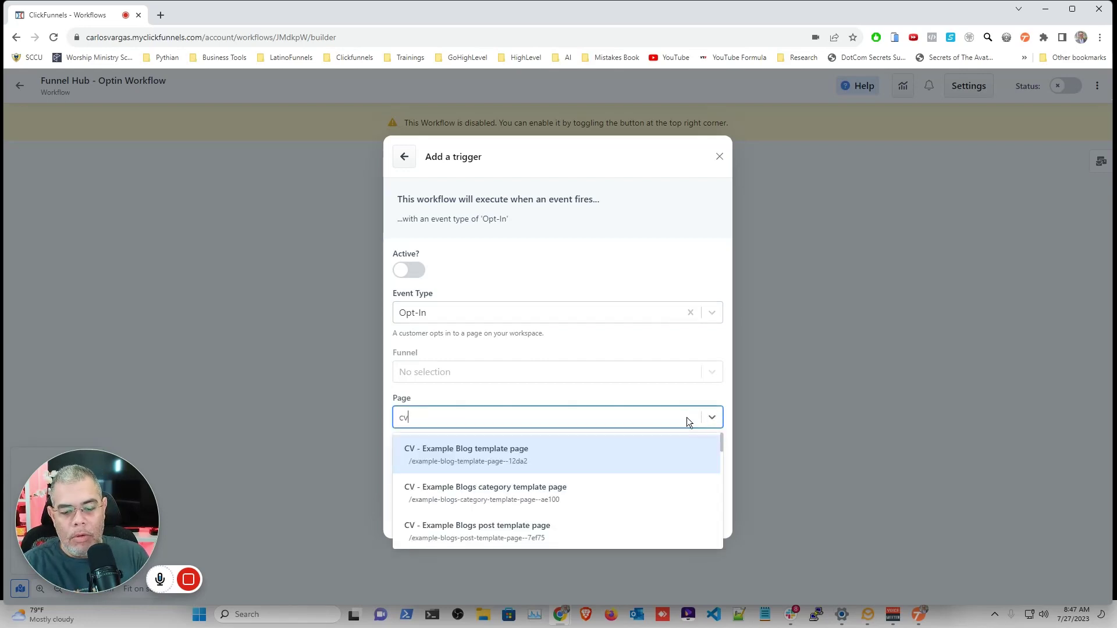
text(-)
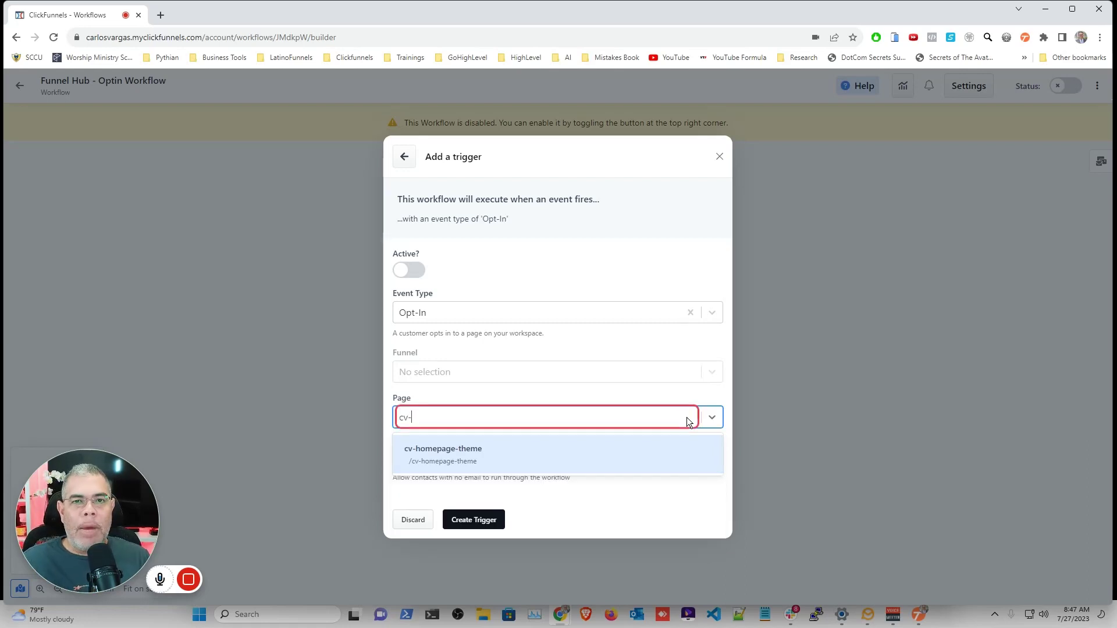
click(569, 456)
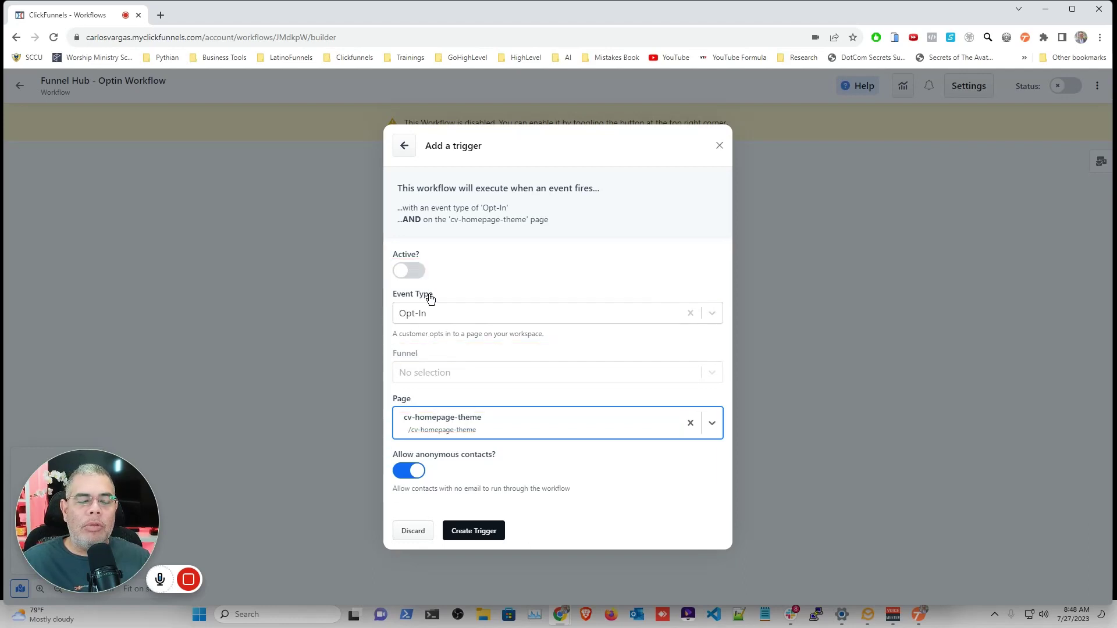
click(409, 270)
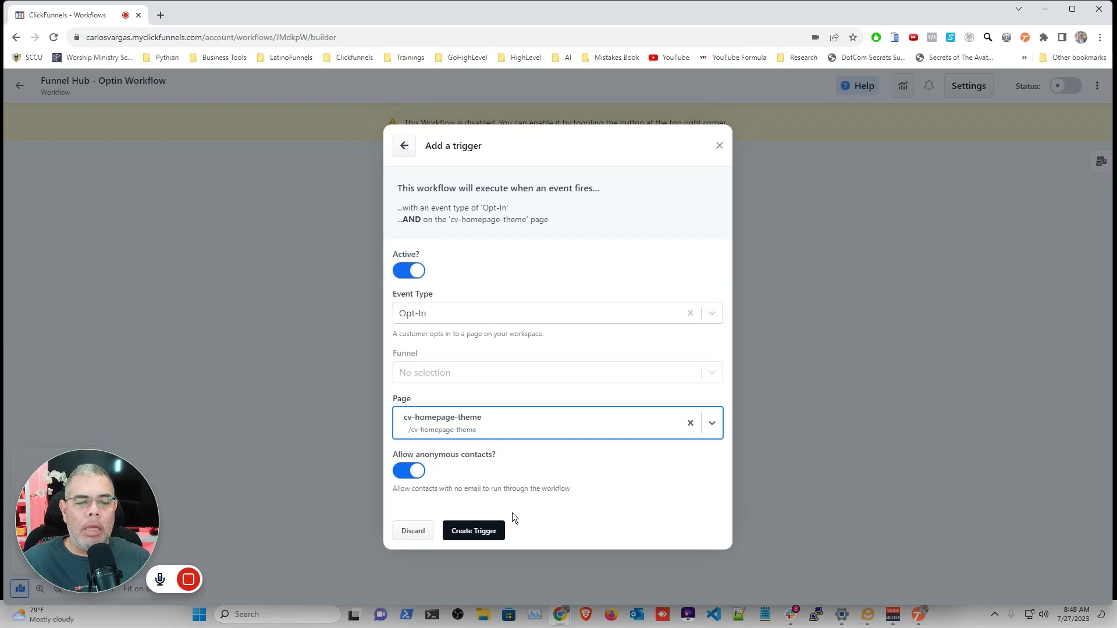
click(474, 531)
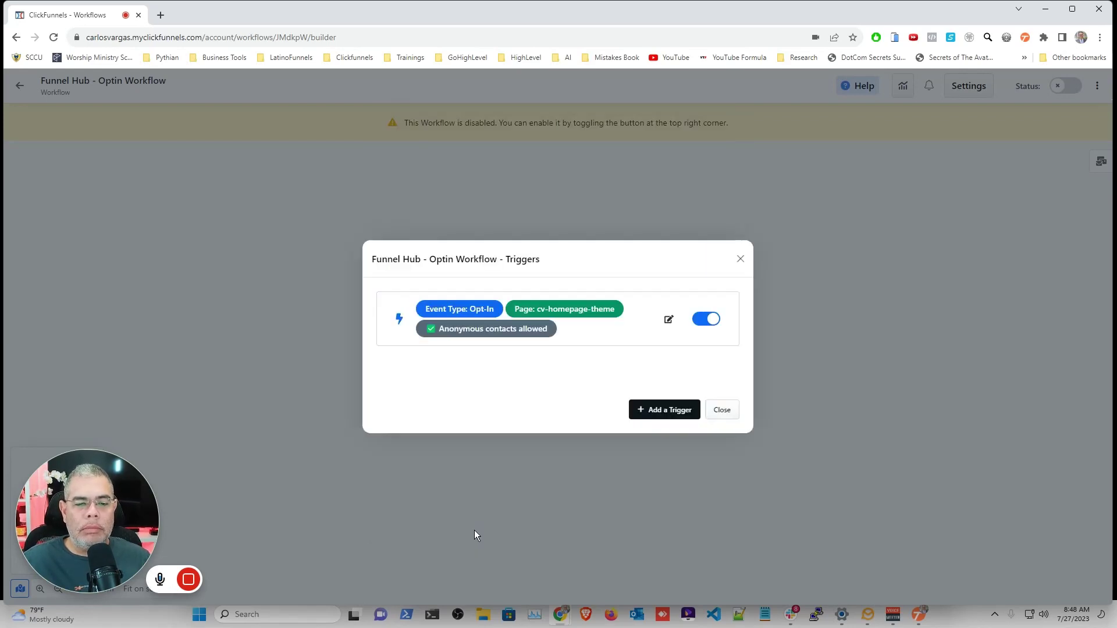
click(722, 410)
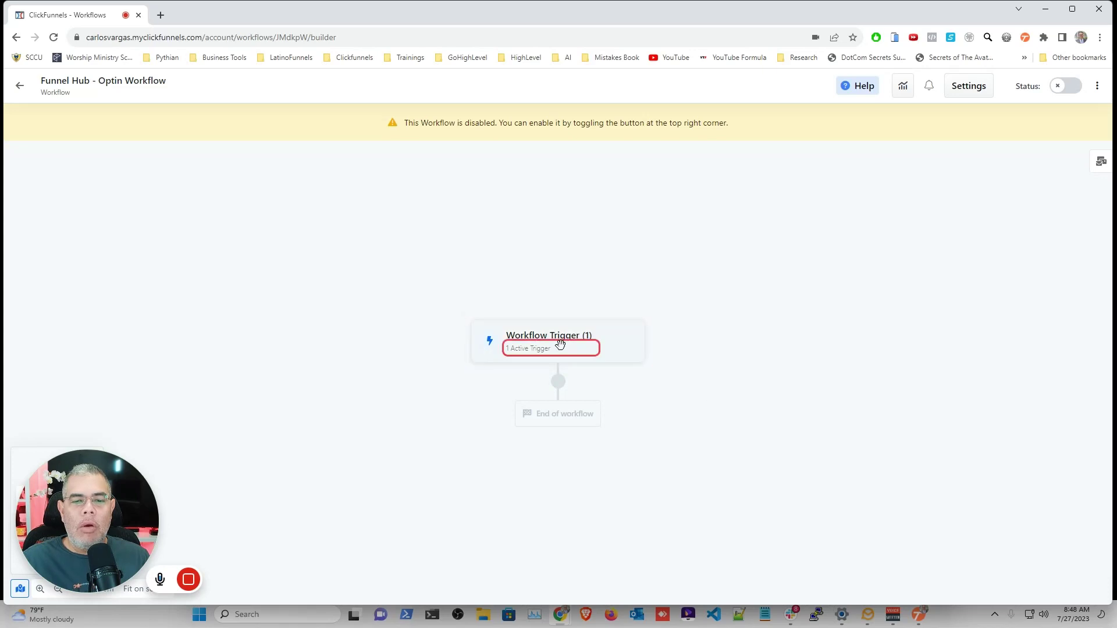
Add a placeholder step below the Workflow Trigger to show the step types
click(558, 382)
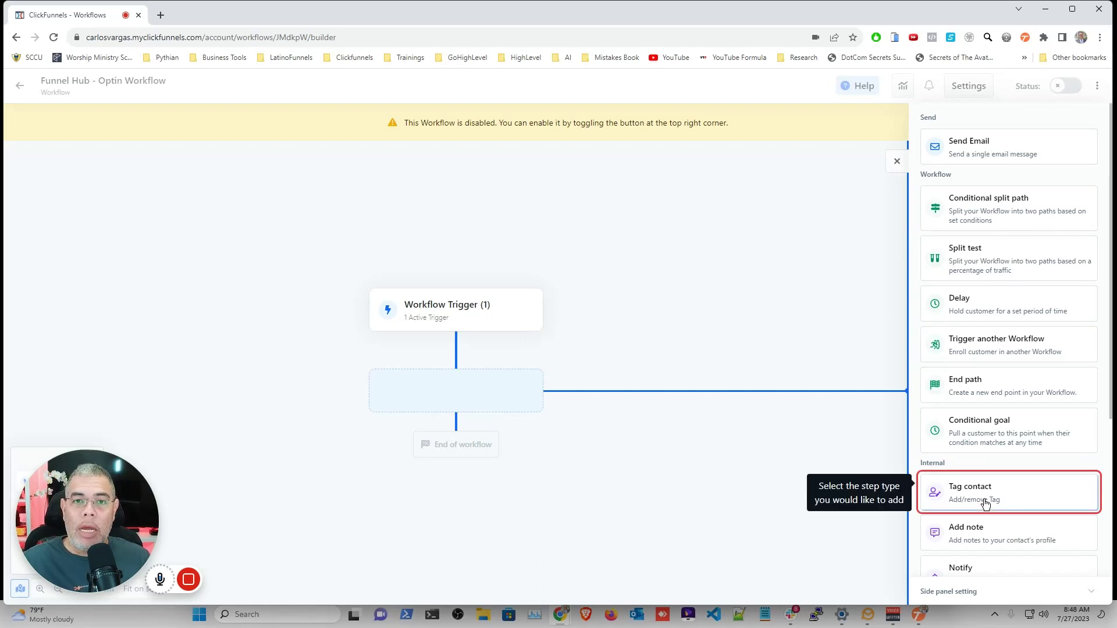
scroll(984, 503, down, 3)
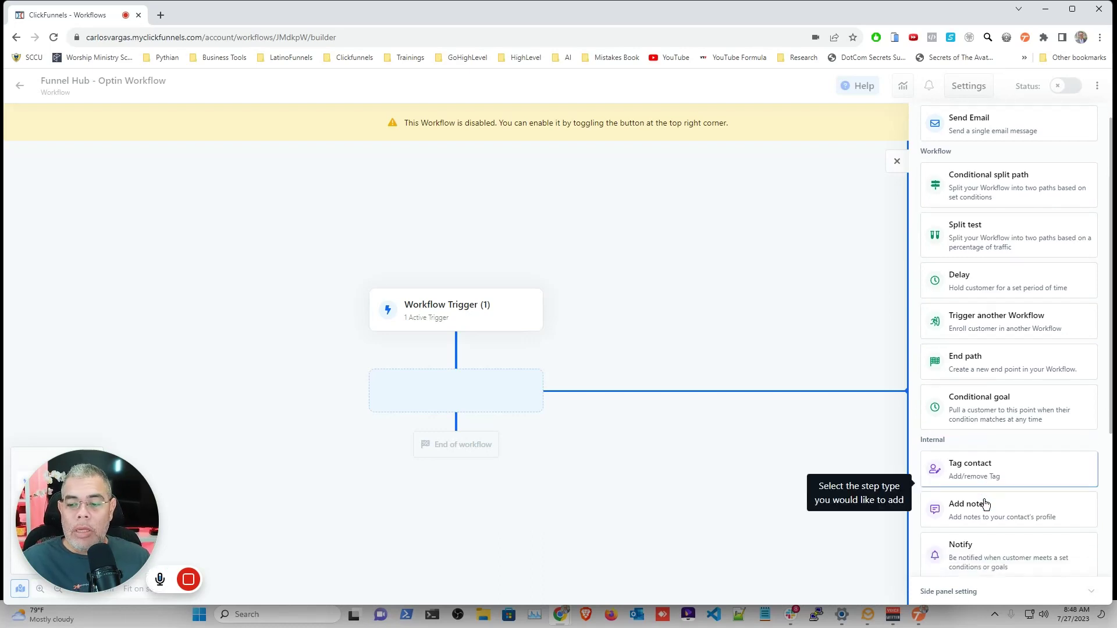
scroll(992, 512, down, 2)
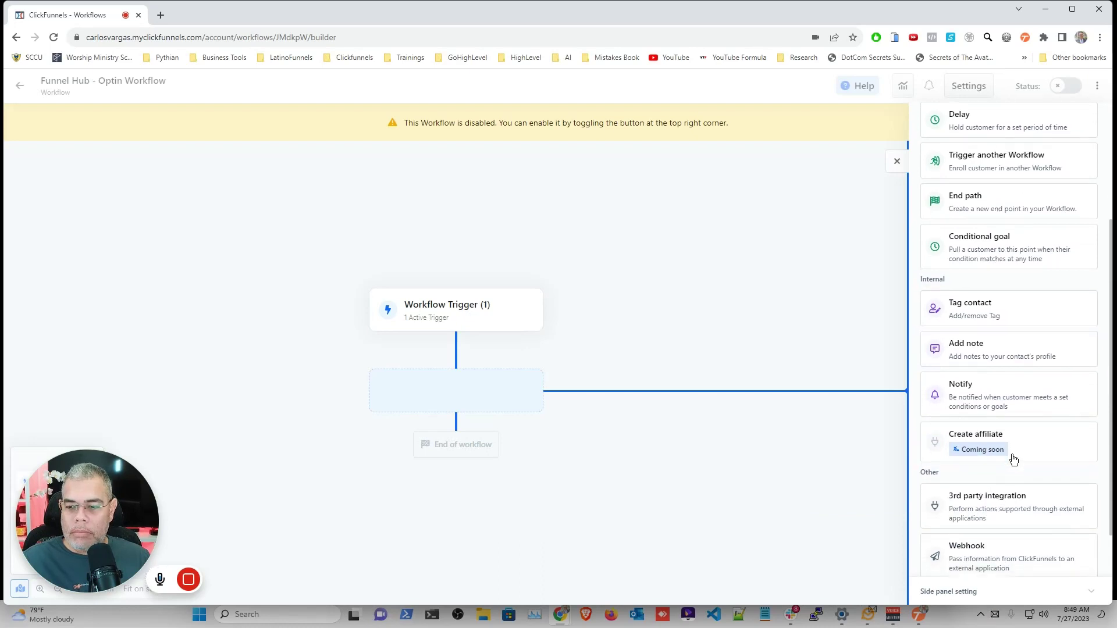